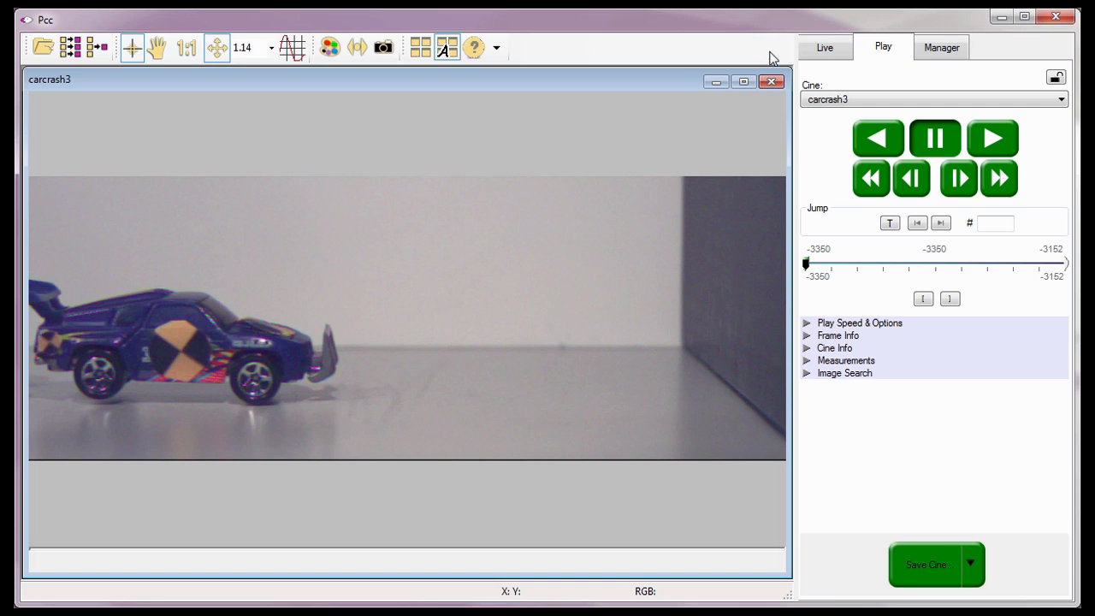
Close the carcrash3 cine and start an image merge, browsing to the crack propagation folder inside Tutorial Cines.
click(770, 82)
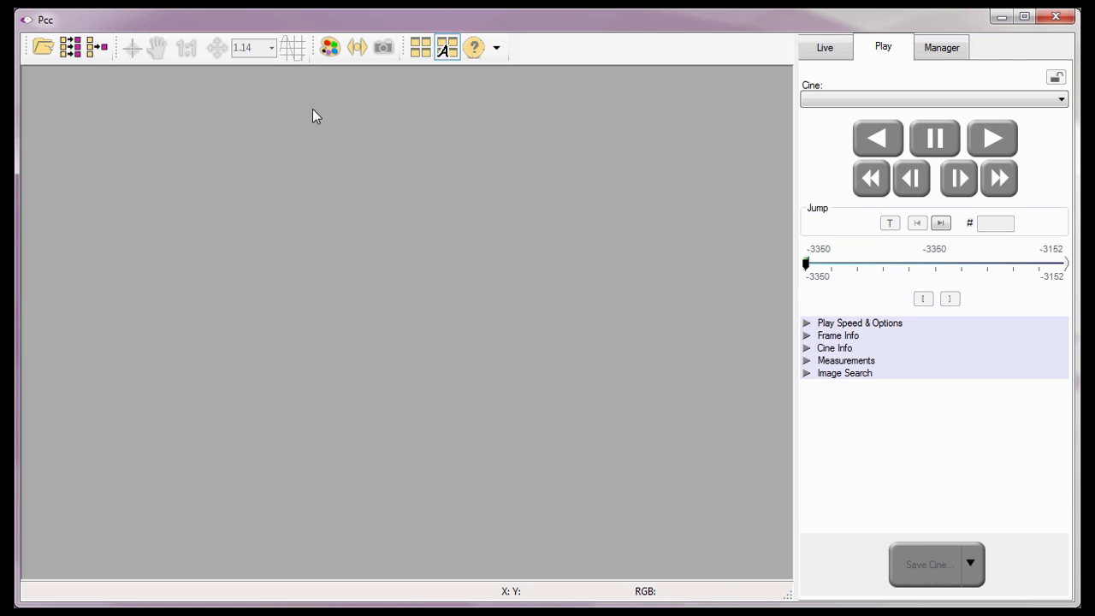
click(91, 51)
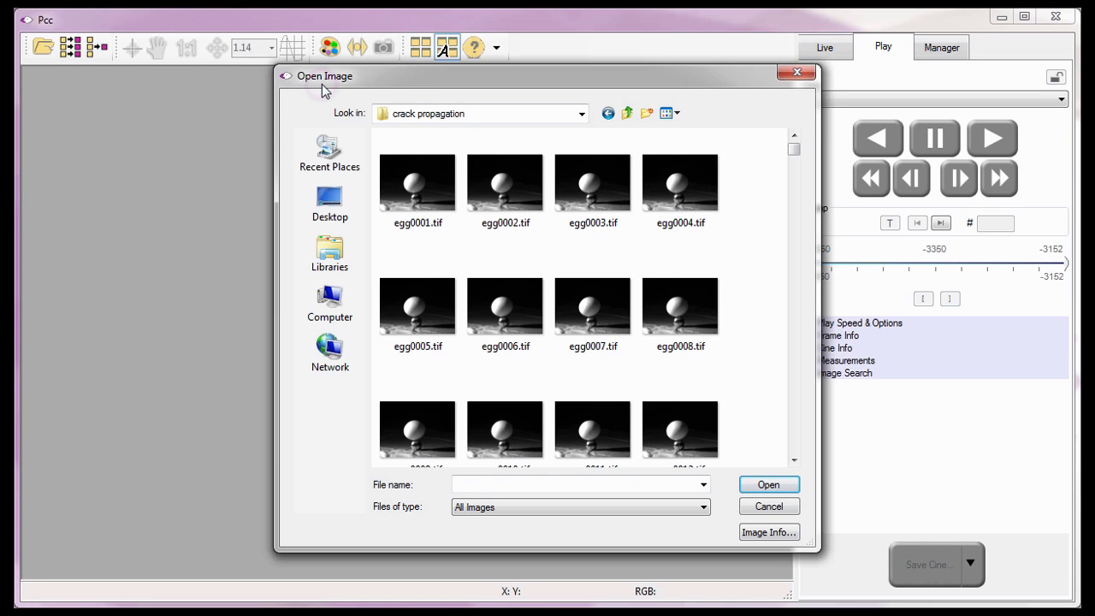
click(627, 114)
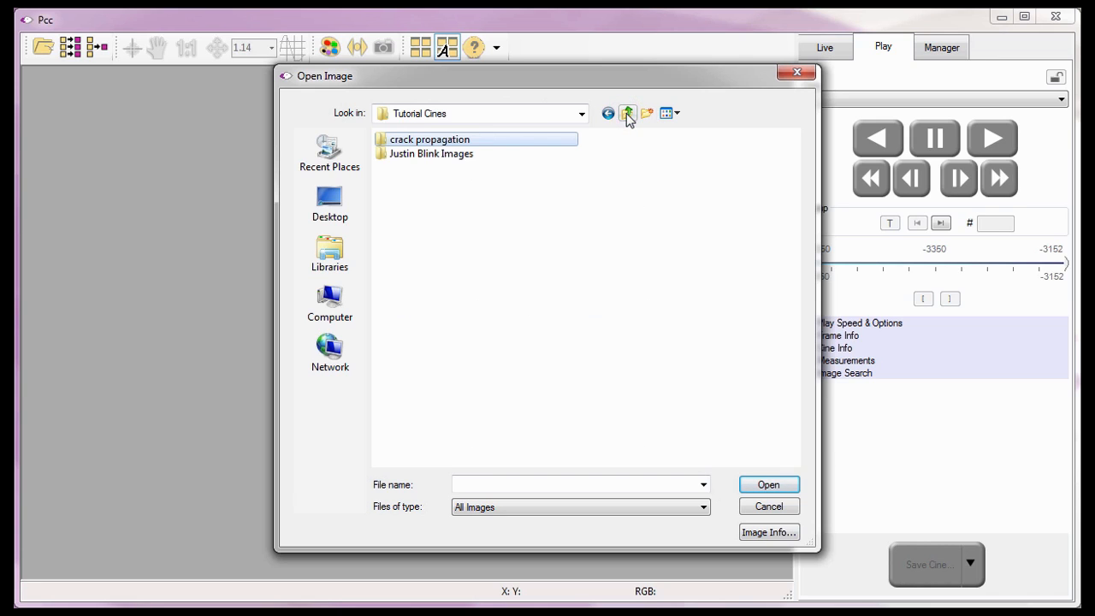
click(627, 115)
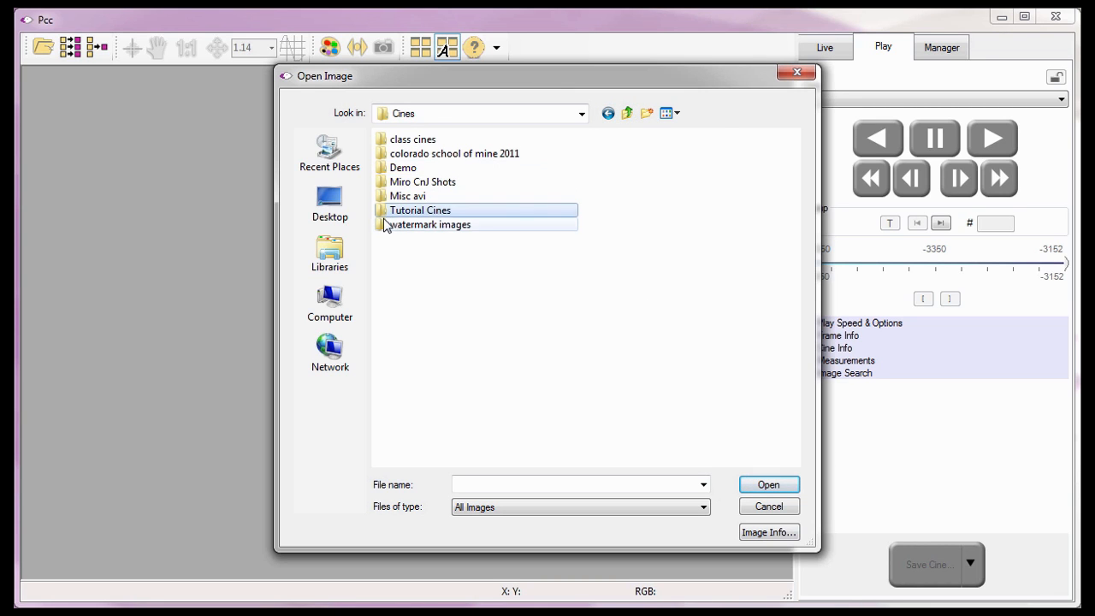
double_click(382, 210)
double_click(382, 144)
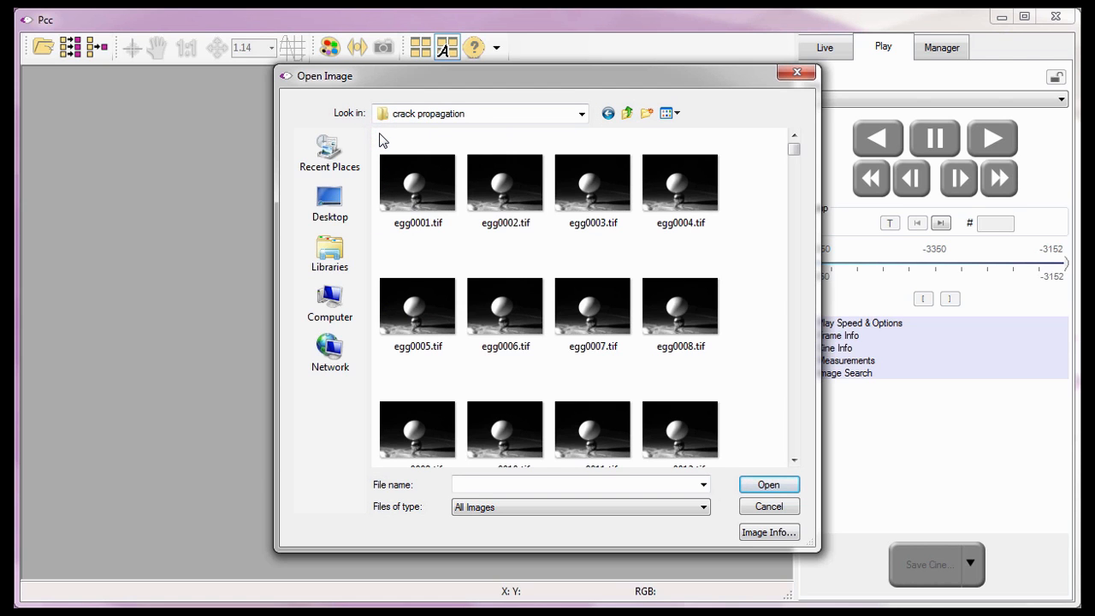
Open egg0001.tif as the source image and choose to merge all images from its directory.
click(410, 180)
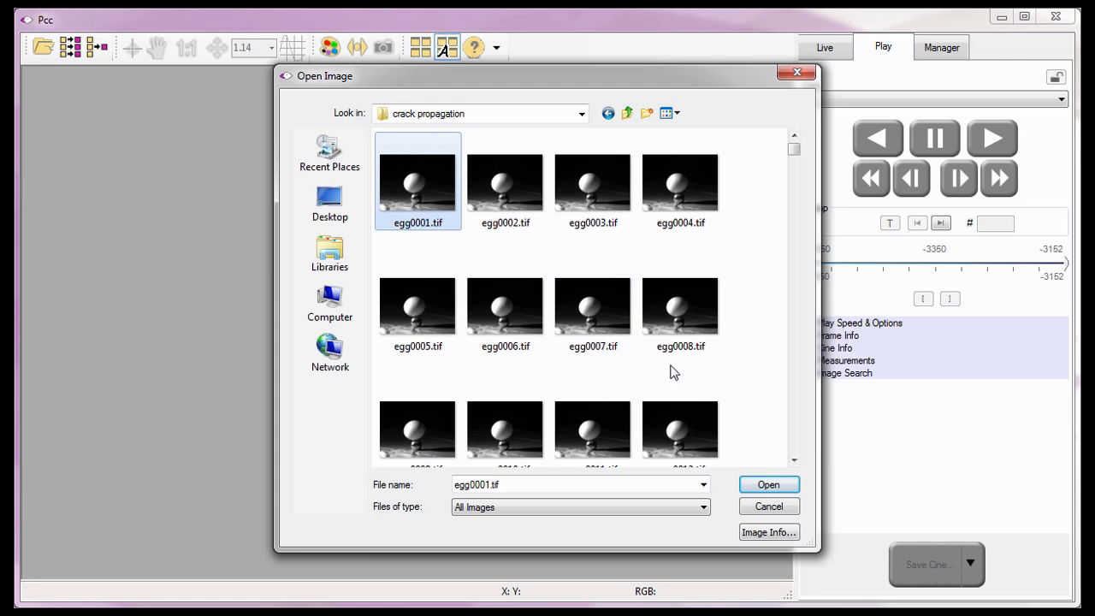
click(761, 484)
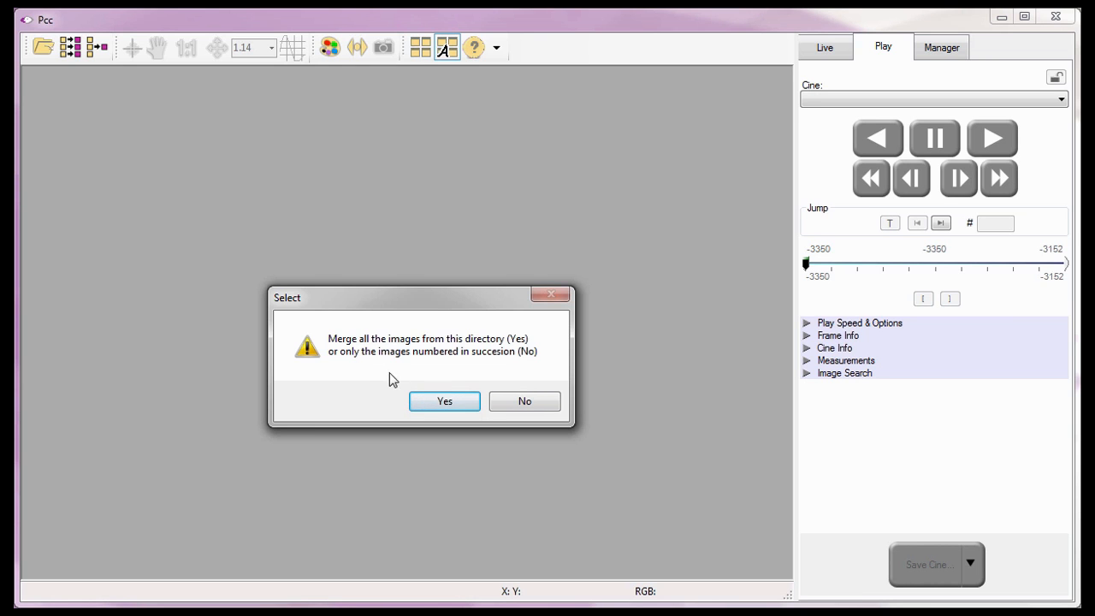
click(425, 398)
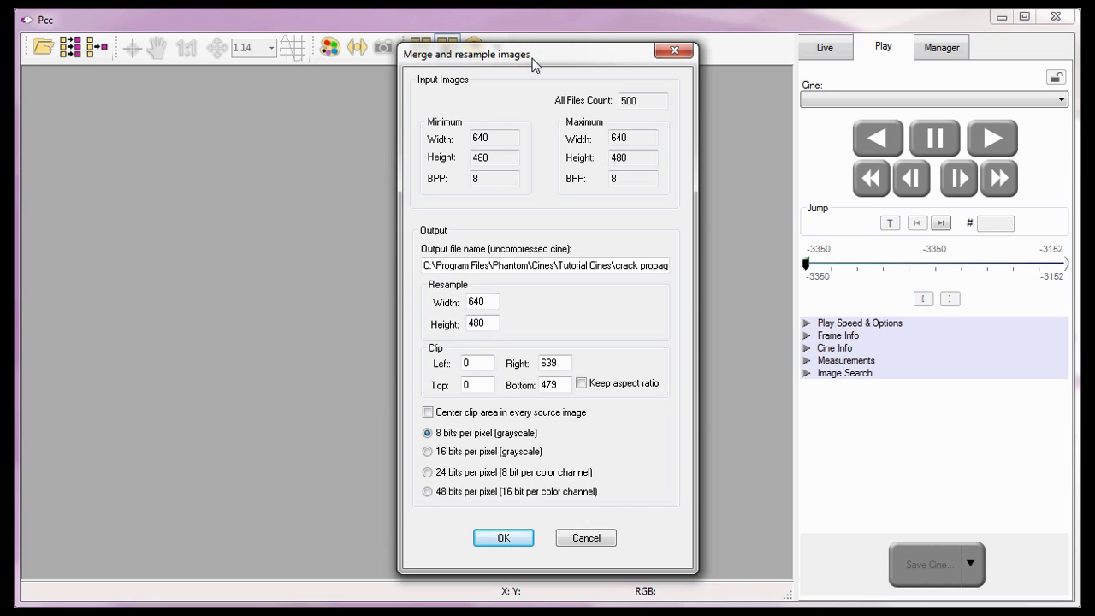
Examine the merge settings: file count, input image sizes, output file name, resample size, clip area, aspect ratio, centering and bit depth.
click(474, 81)
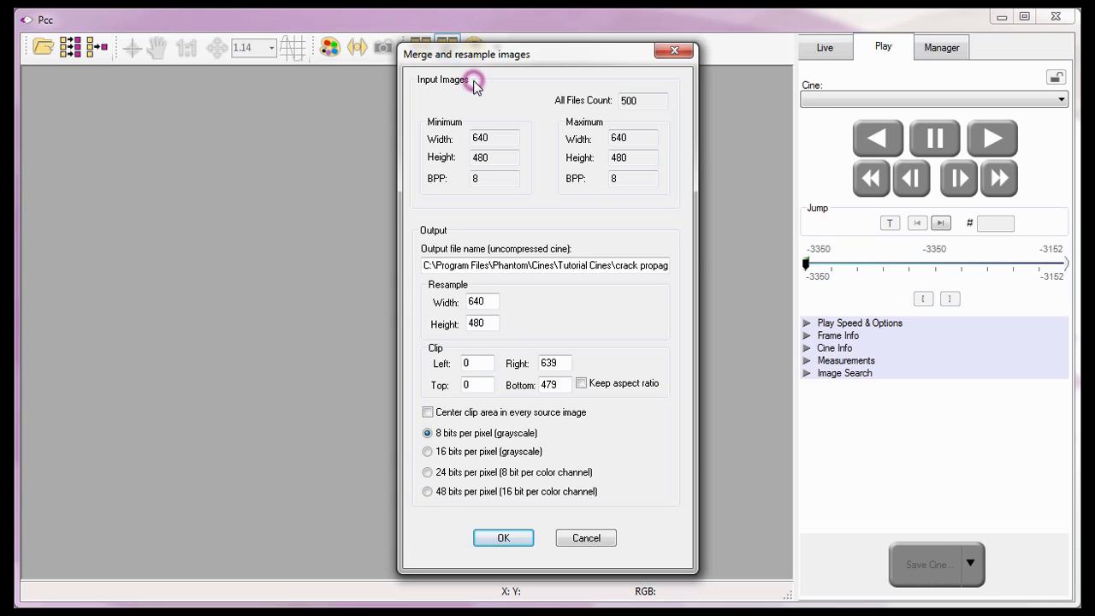
click(647, 102)
click(545, 151)
click(541, 183)
click(413, 263)
click(420, 290)
click(422, 352)
click(600, 390)
click(412, 414)
click(416, 439)
click(414, 451)
click(413, 471)
click(413, 492)
click(415, 434)
Run the merge to an 8 bits per pixel grayscale cine, using the existing header file.
click(494, 541)
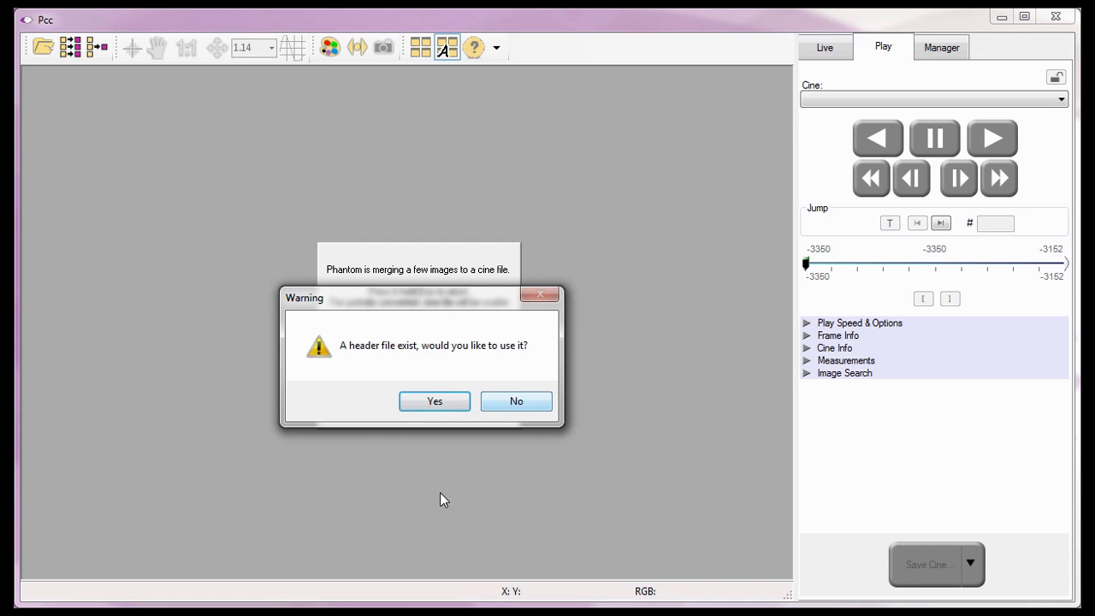
click(335, 305)
click(432, 402)
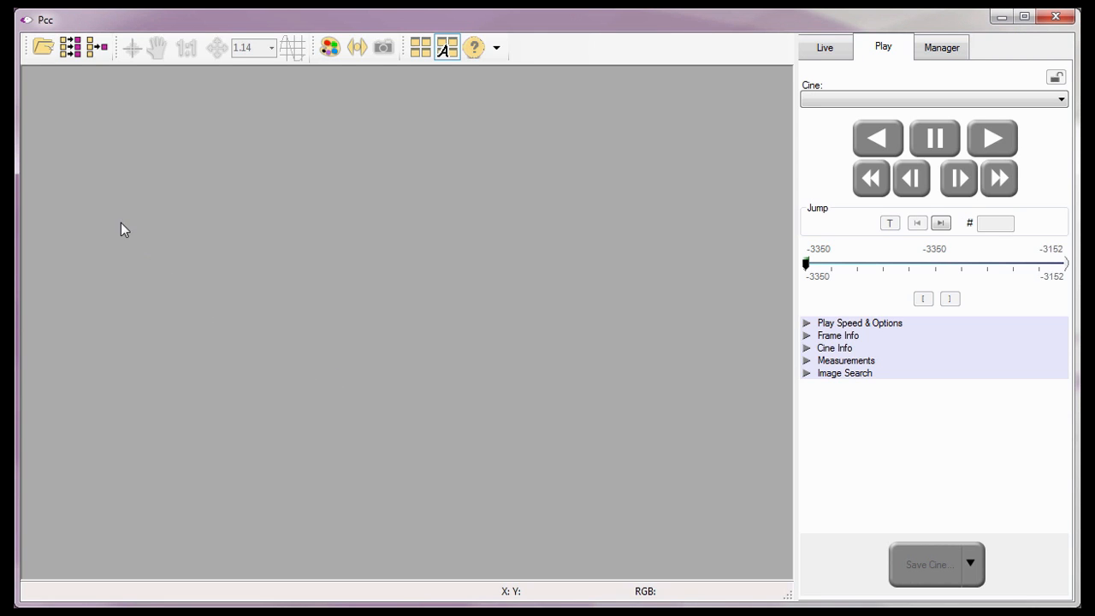
Open egg0001.CINE from the crack propagation folder in Tutorial Cines and play it forward.
click(45, 55)
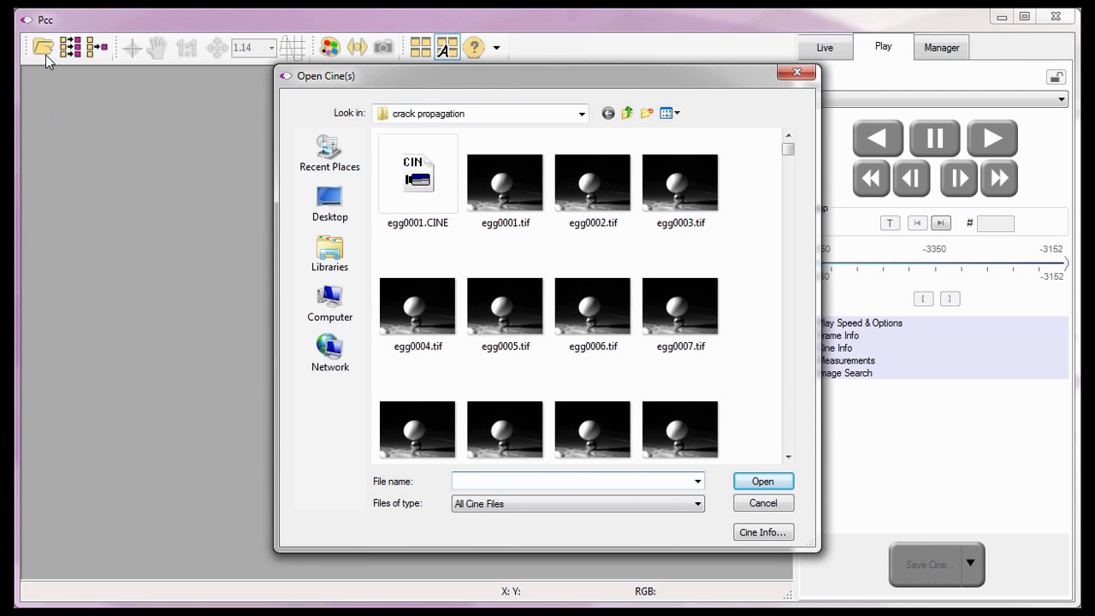
click(628, 115)
click(627, 114)
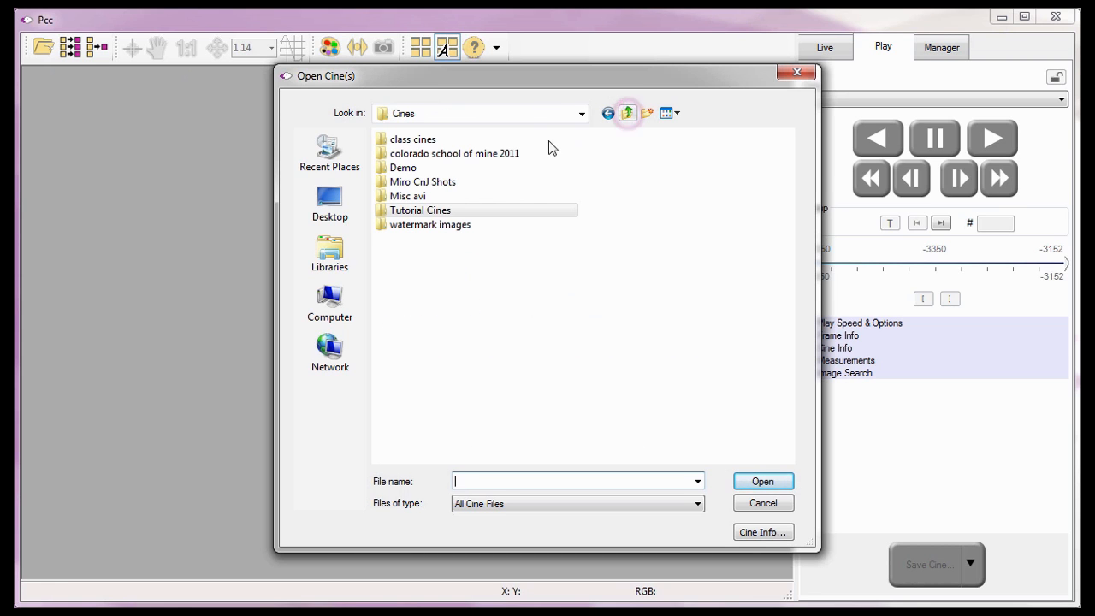
double_click(406, 209)
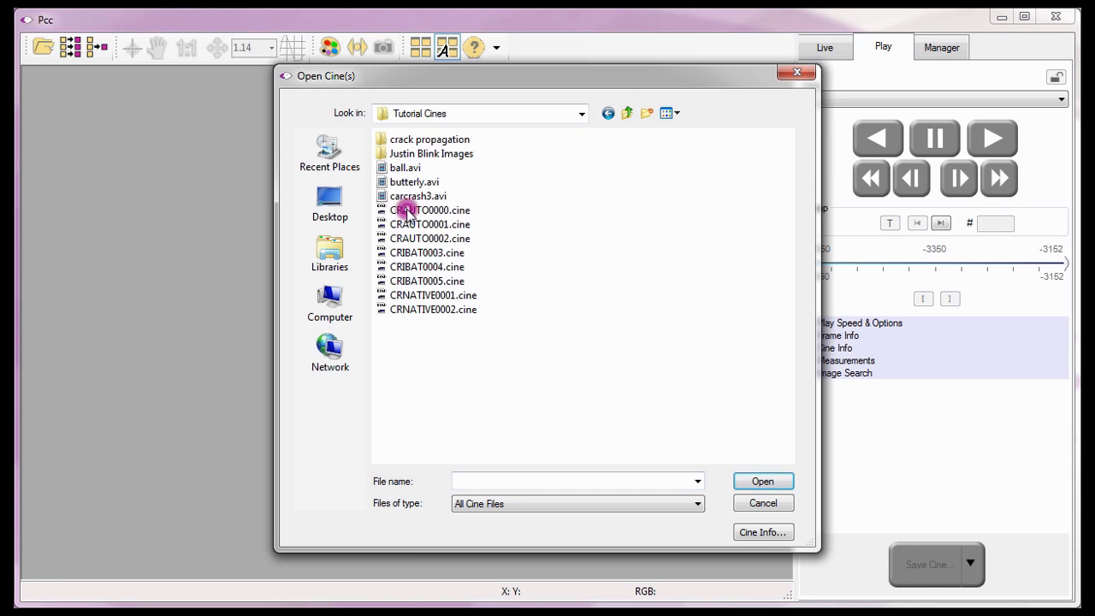
double_click(394, 141)
click(395, 142)
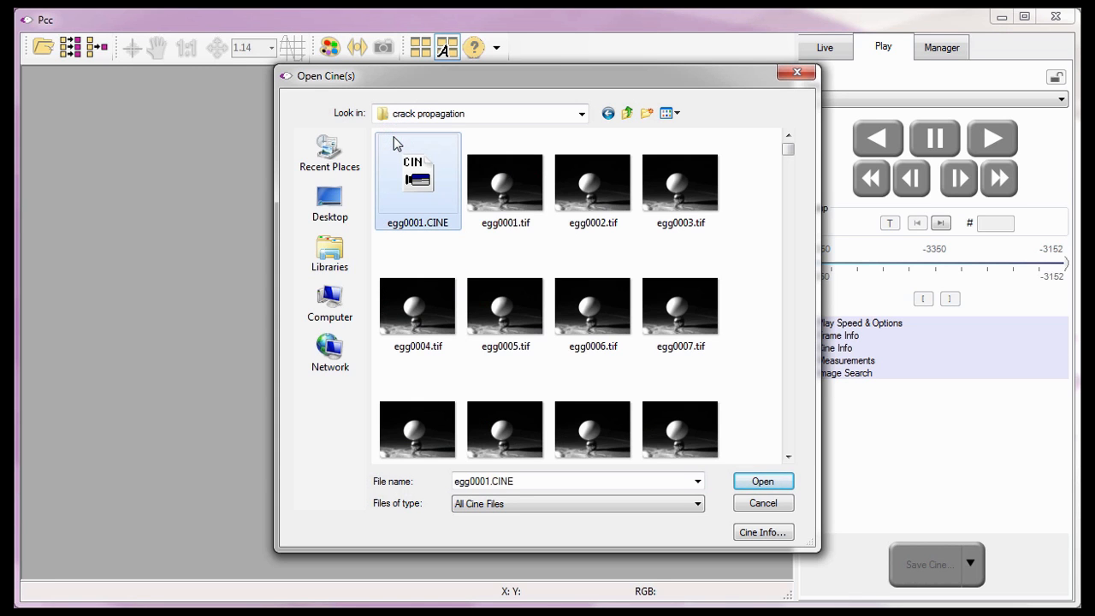
click(751, 483)
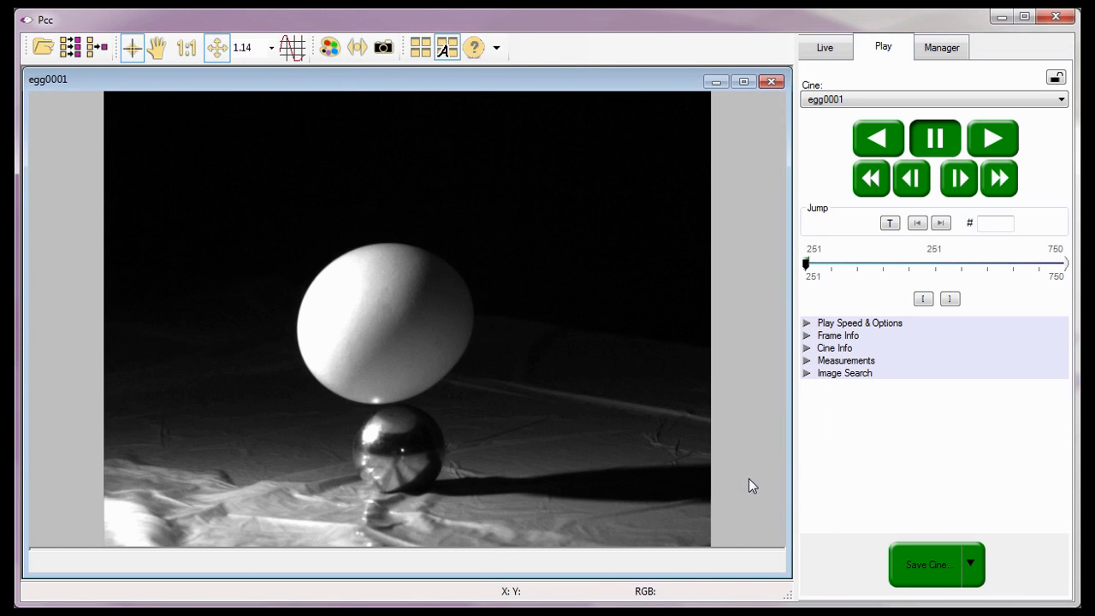
click(984, 137)
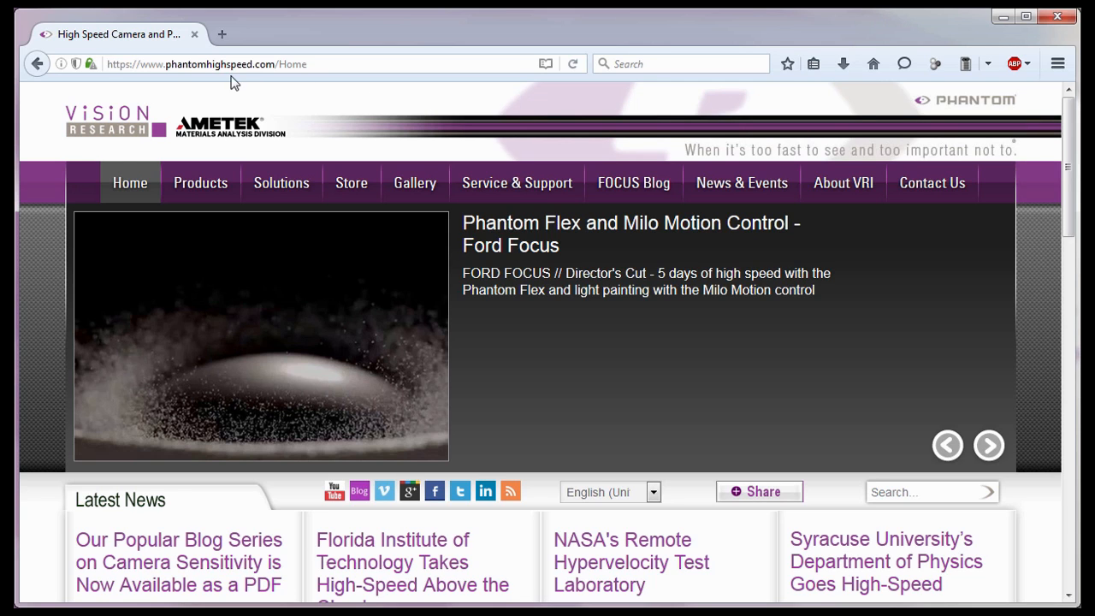
Switch to the web browser and open the Service & Support Training page on phantomhighspeed.com.
click(160, 72)
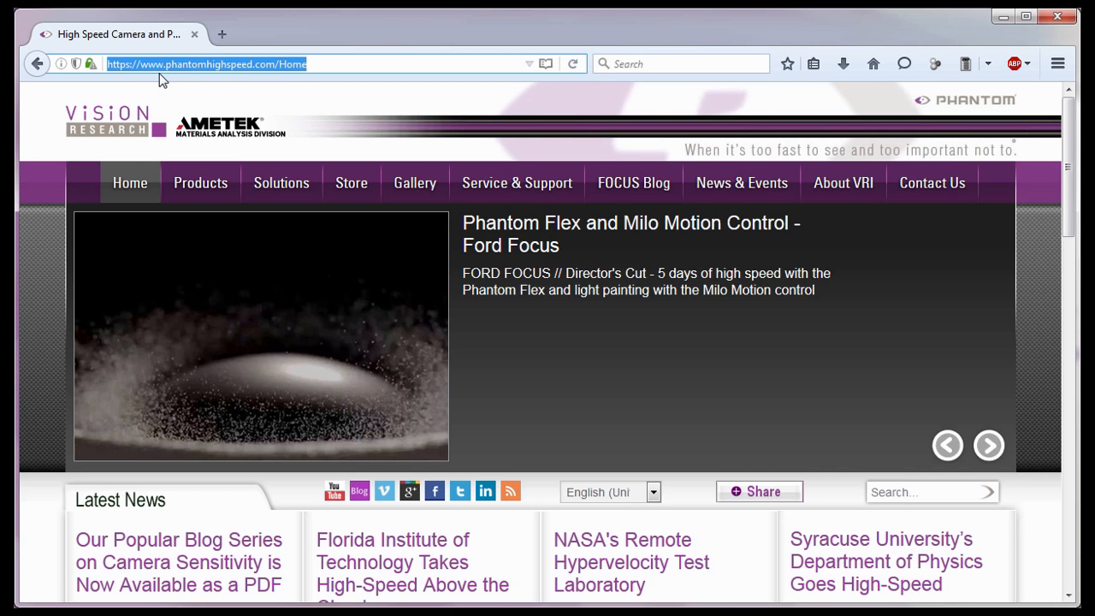
mouse_move(491, 185)
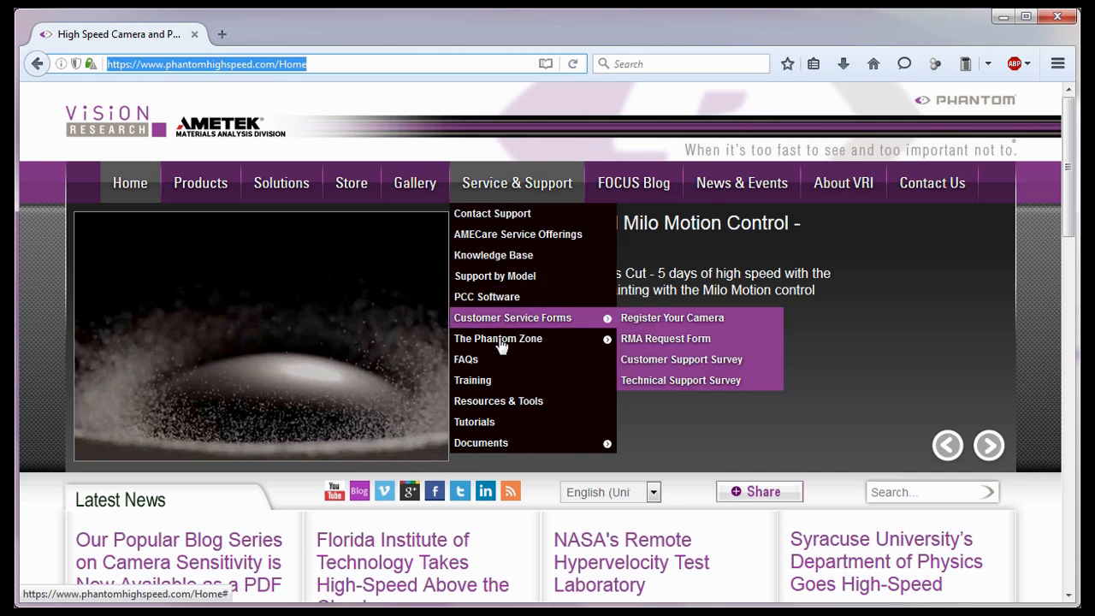
click(497, 382)
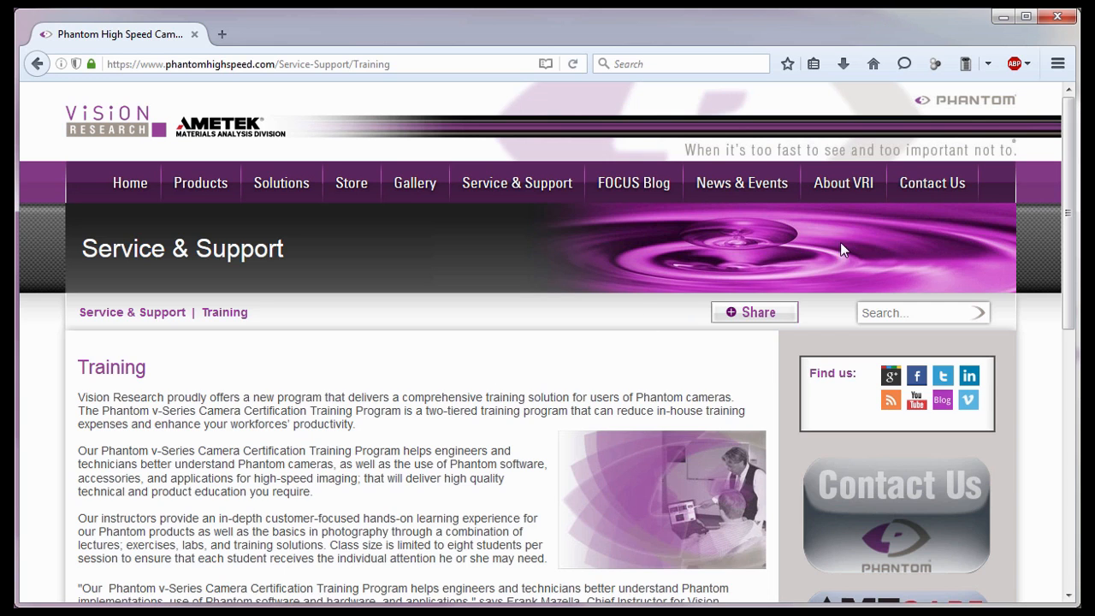
View the site's North American Sales contacts and open the International Sales page.
click(910, 214)
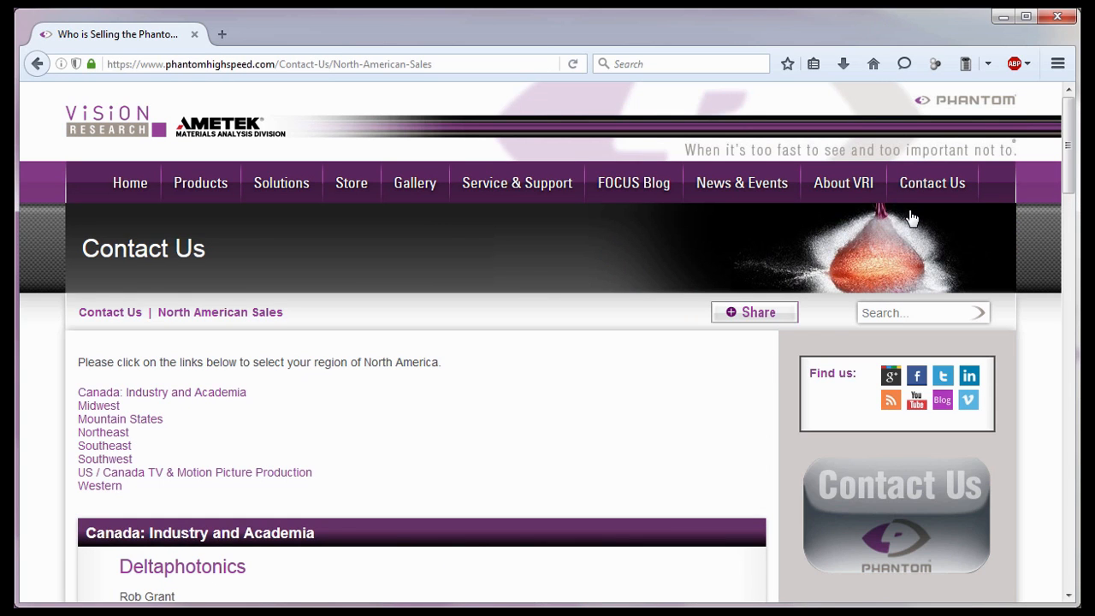
mouse_move(935, 196)
click(924, 244)
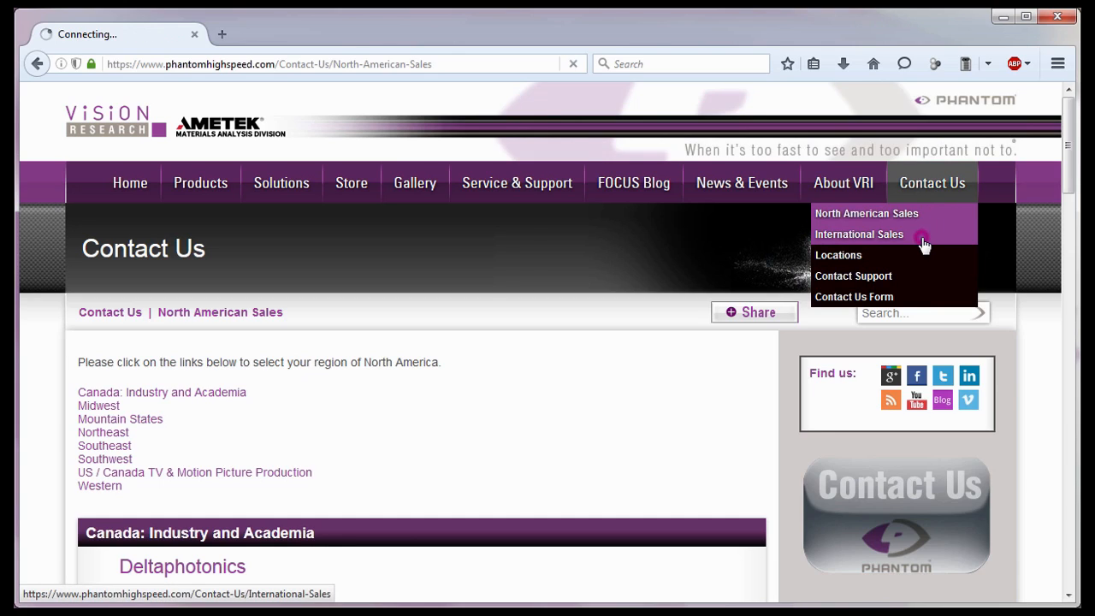